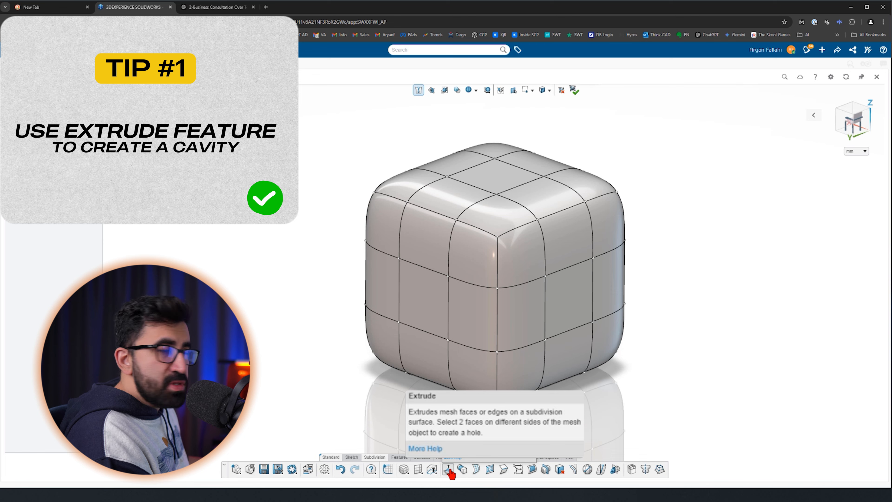
left_click(398, 459)
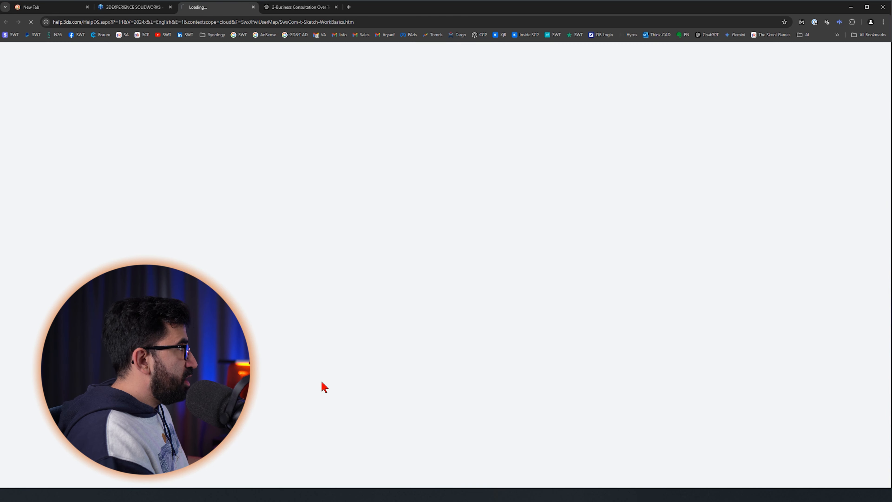
left_click(133, 8)
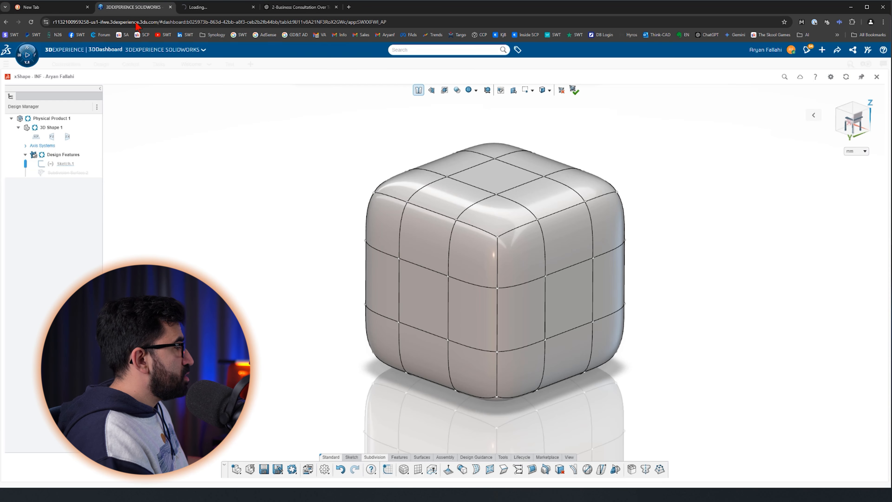
left_click(396, 458)
left_click(373, 457)
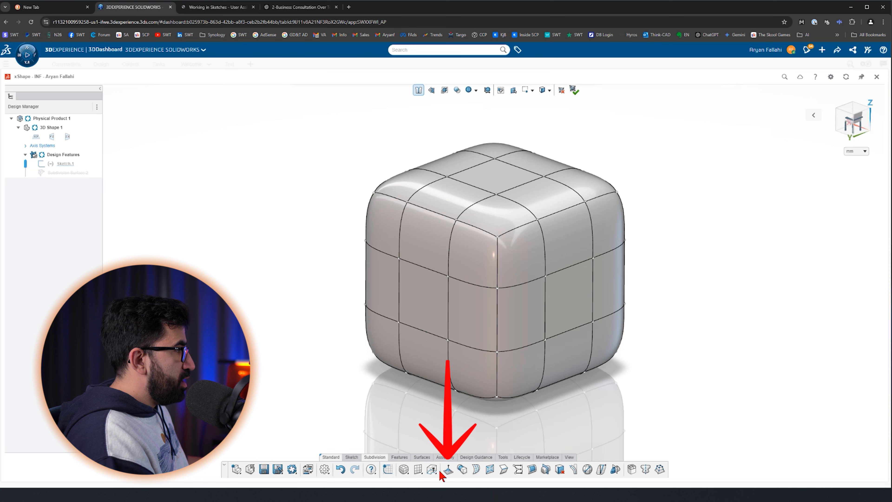
Step: Try to extrude the centre face of the cube's top outward
left_click(497, 171)
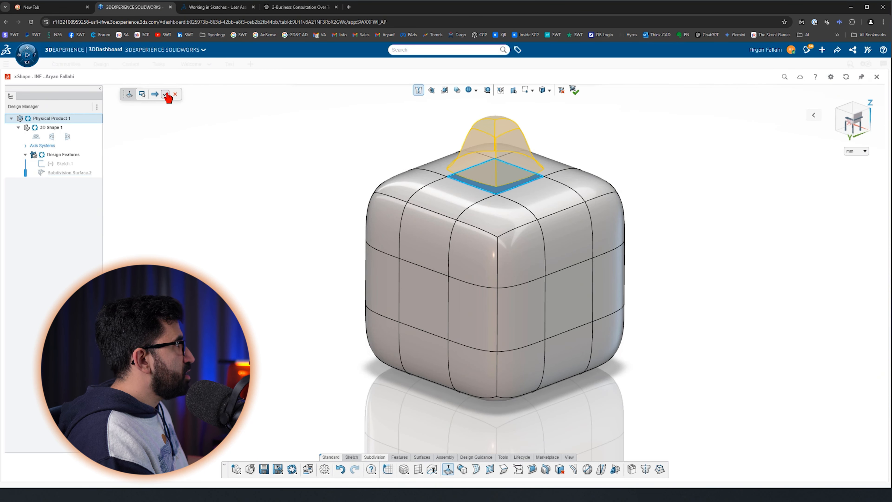
left_click(165, 94)
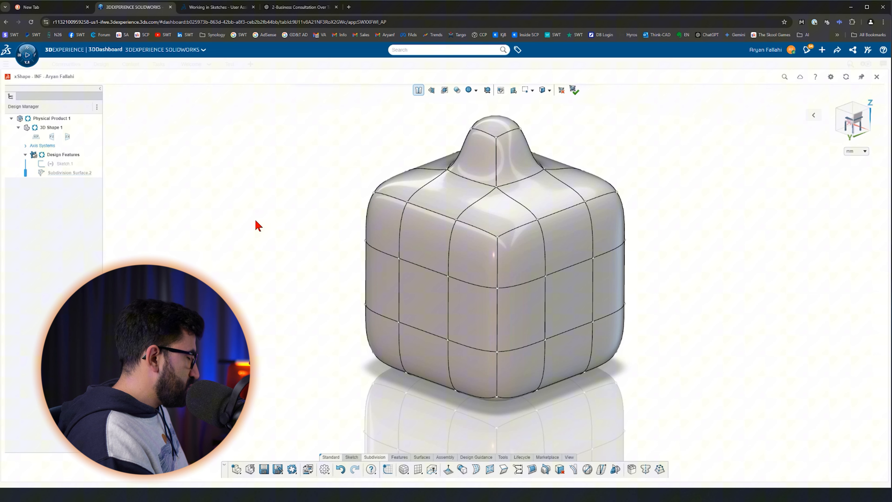
key("ctrl+z")
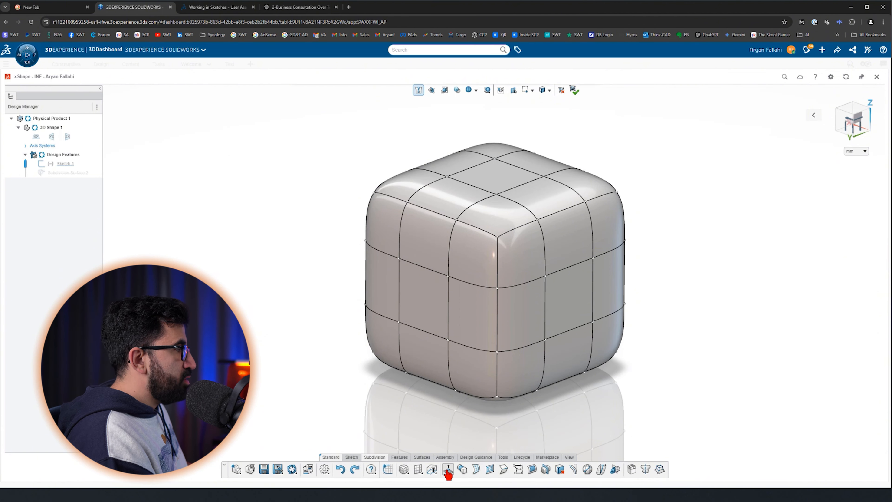
Step: Extrude between the top corner face and the matching bottom corner face to create a through cavity in the cube
left_click(505, 213)
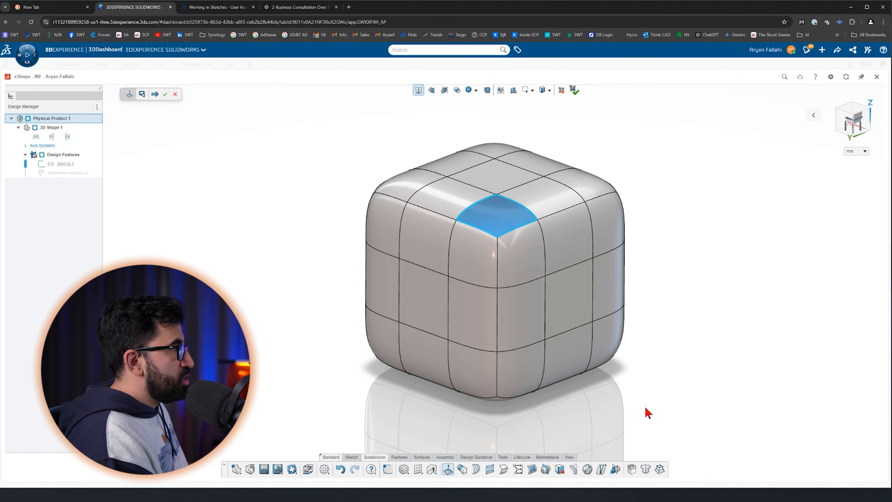
middle_click_drag(644, 405, 608, 325)
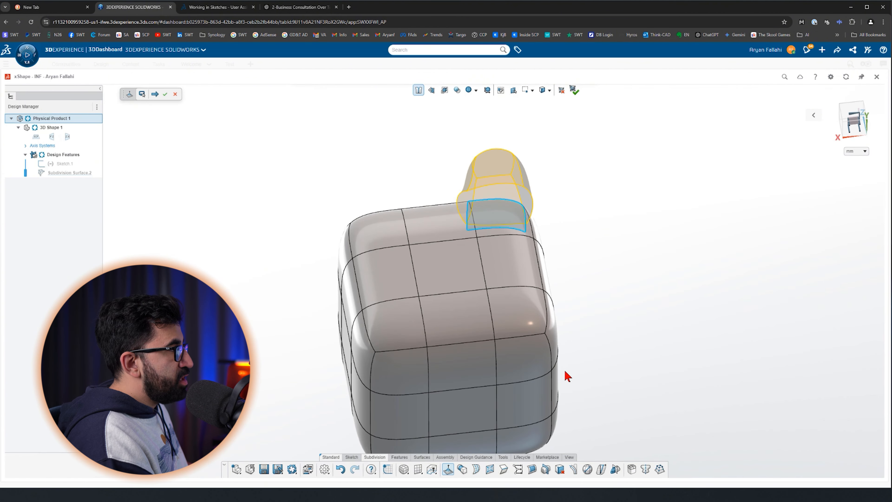
middle_click_drag(537, 357, 548, 350)
left_click(534, 364)
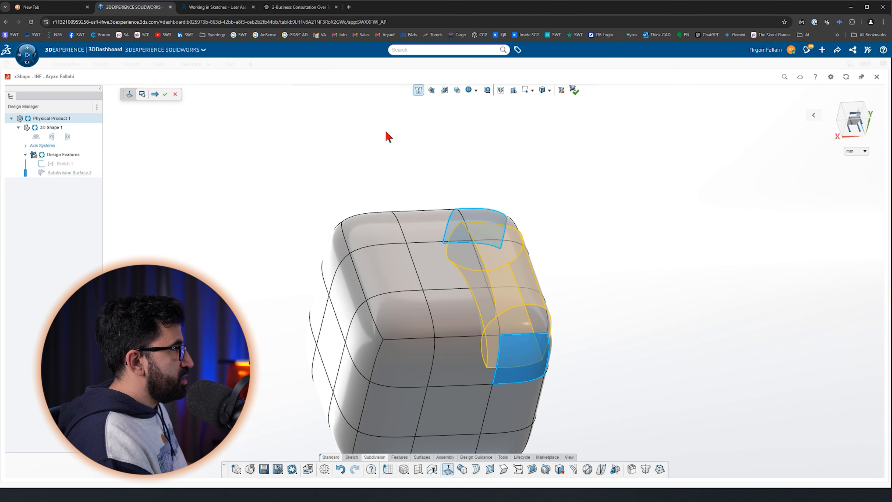
left_click(165, 94)
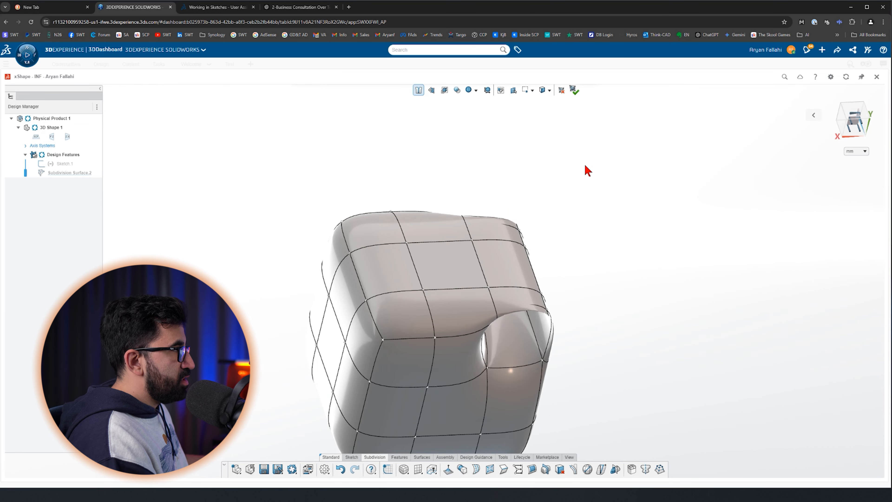
Step: Try to extrude a second cavity through the middle of the cube between the opposite centre faces
middle_click_drag(585, 165, 579, 344)
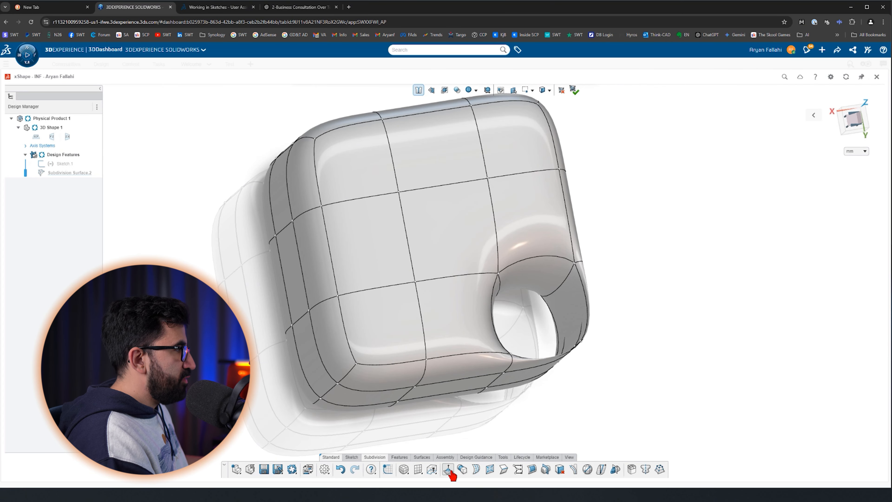
left_click(457, 227)
middle_click_drag(458, 229, 326, 230)
left_click(354, 275)
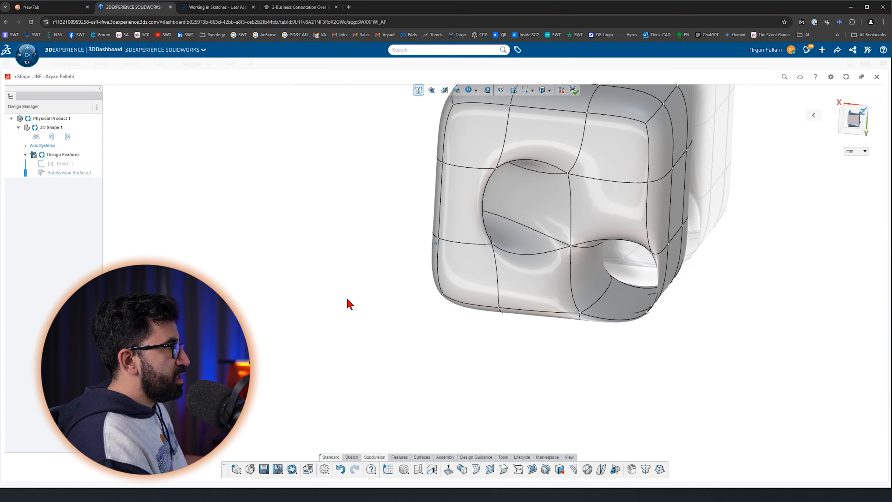
middle_click_drag(347, 297, 347, 302)
key("ctrl+z")
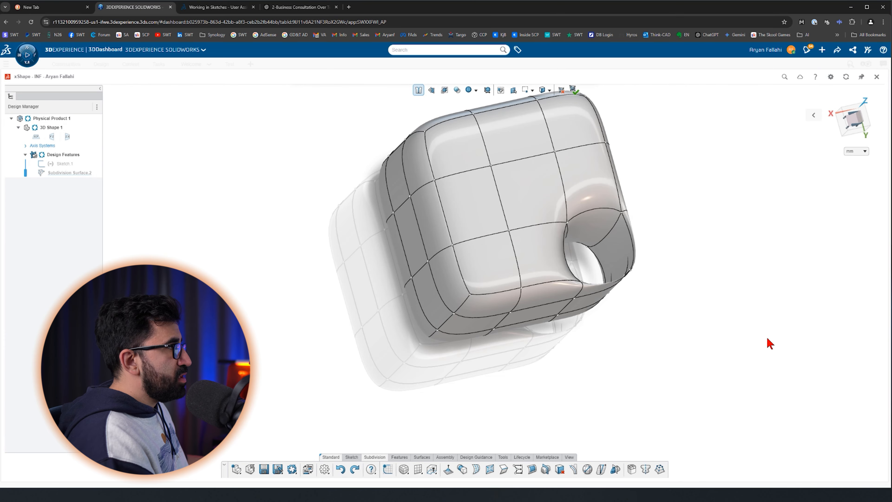
Step: Display the subdivision surface as its flat-faced box mesh and undo the corner cavity
middle_click_drag(768, 339, 759, 341)
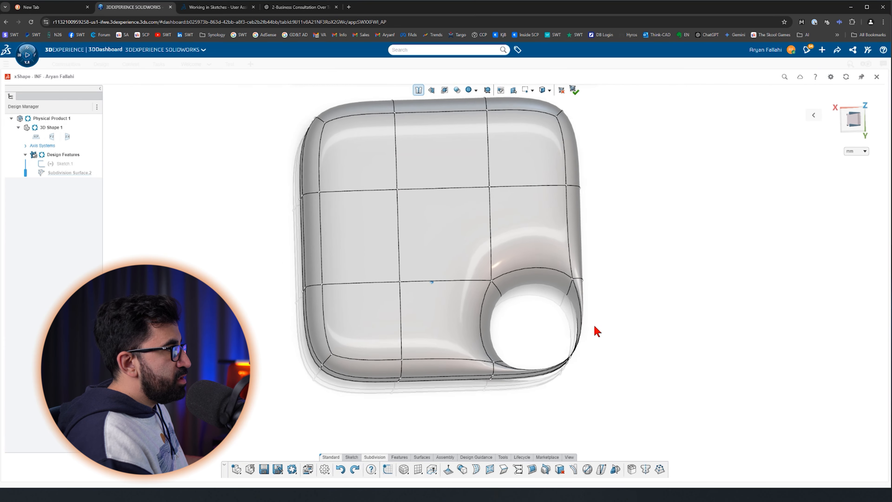
mouse_move(596, 330)
middle_mouse_down()
mouse_move(586, 317)
mouse_move(575, 360)
mouse_move(526, 327)
mouse_move(443, 111)
mouse_move(451, 99)
middle_mouse_up()
left_click(486, 116)
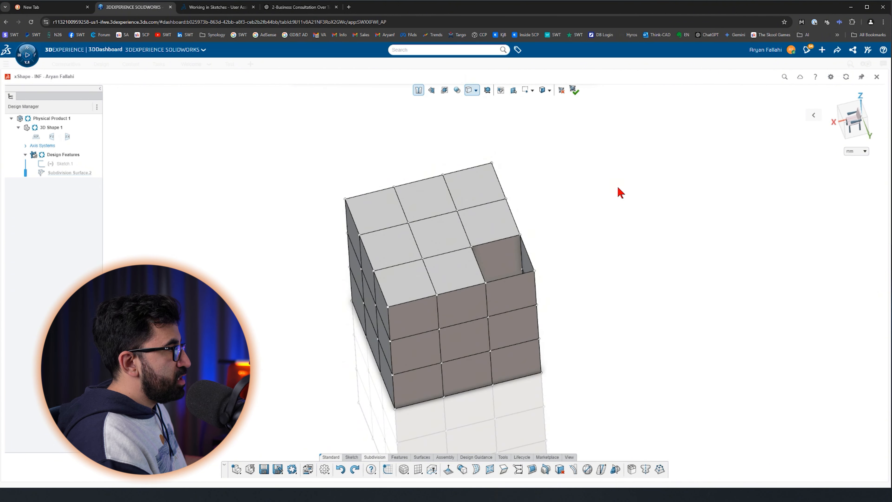
middle_click_drag(618, 192, 522, 286)
left_click_drag(515, 279, 470, 298)
middle_click_drag(610, 299, 623, 203)
left_click(616, 216)
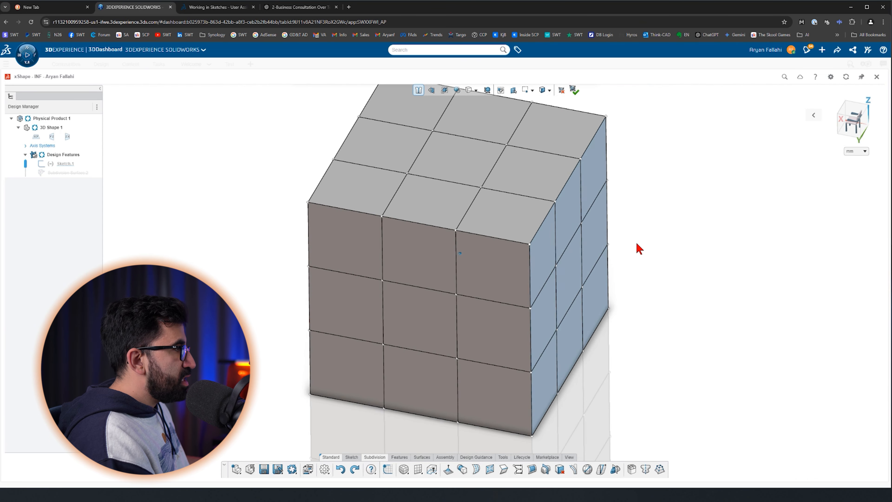
Step: Subdivide the top corner face and the matching bottom corner face to form a smaller inset face in each
left_click(489, 472)
left_click(480, 230)
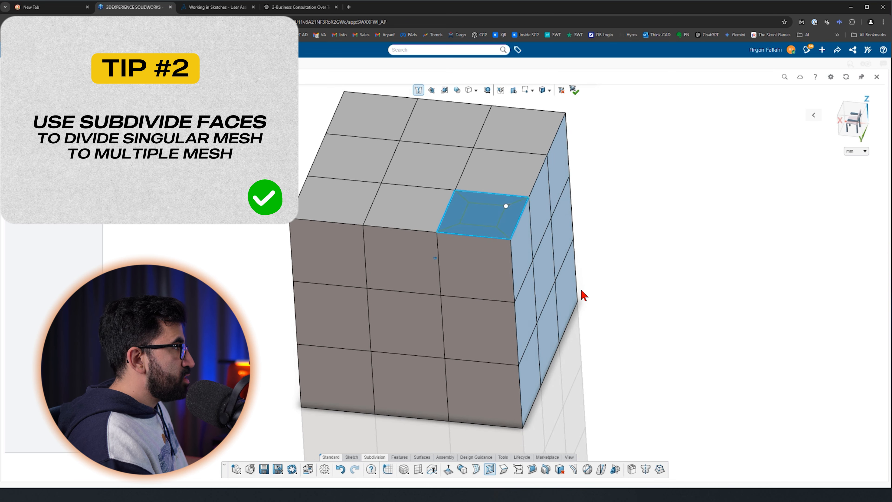
middle_click_drag(582, 296, 508, 305)
left_click(508, 304)
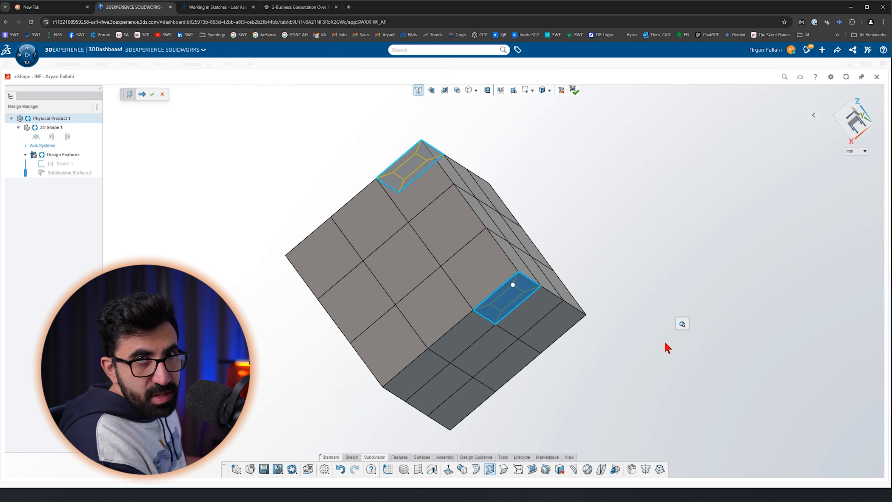
middle_click_drag(667, 347, 160, 114)
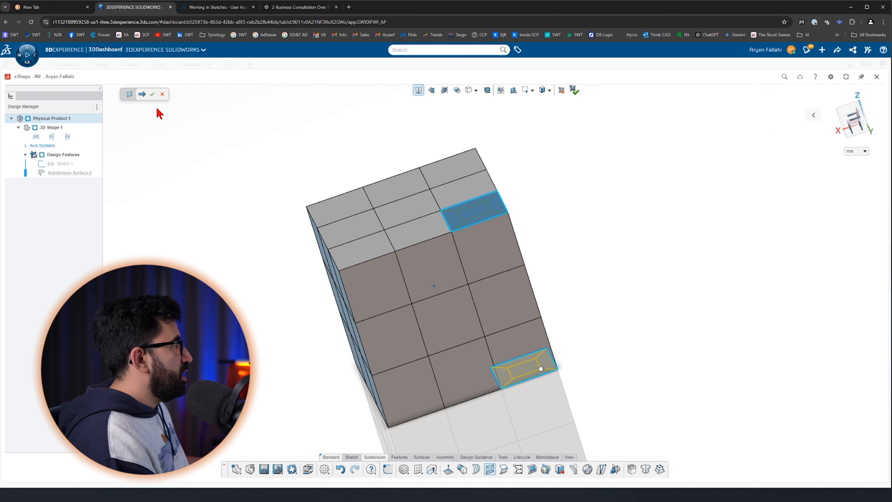
left_click(151, 94)
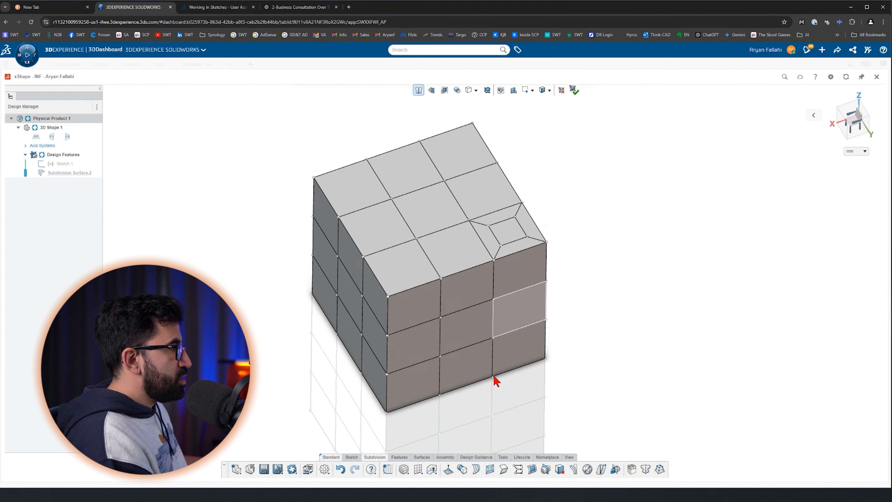
Step: Extrude between the small inset faces at the top and bottom corner to cut a narrow through hole
middle_click_drag(494, 376, 450, 481)
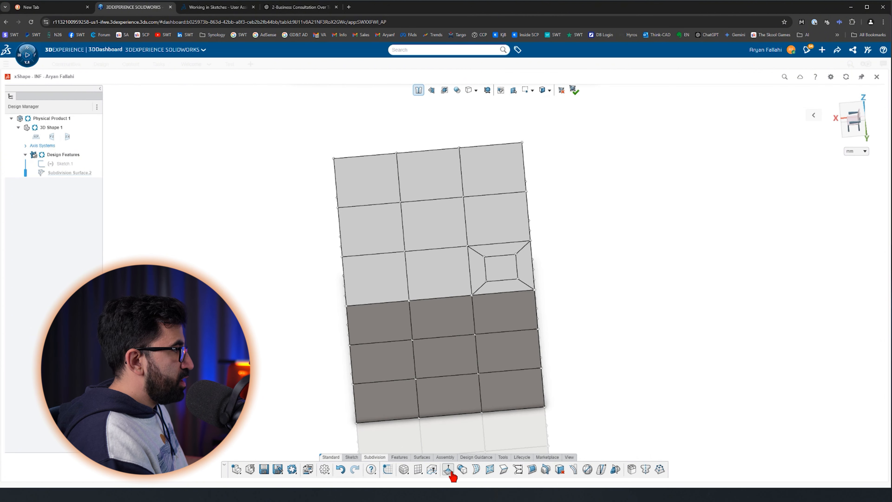
left_click(502, 269)
middle_click_drag(687, 354, 460, 325)
left_click(456, 303)
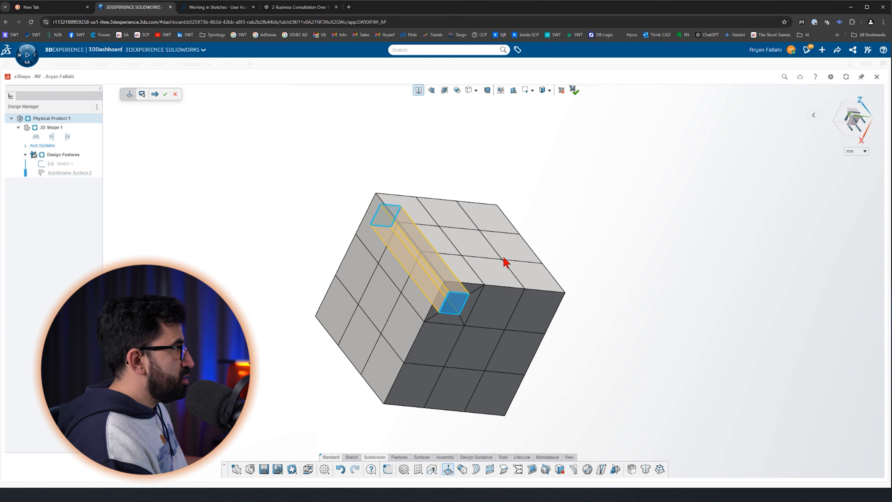
left_click(165, 93)
middle_click_drag(344, 132, 527, 175)
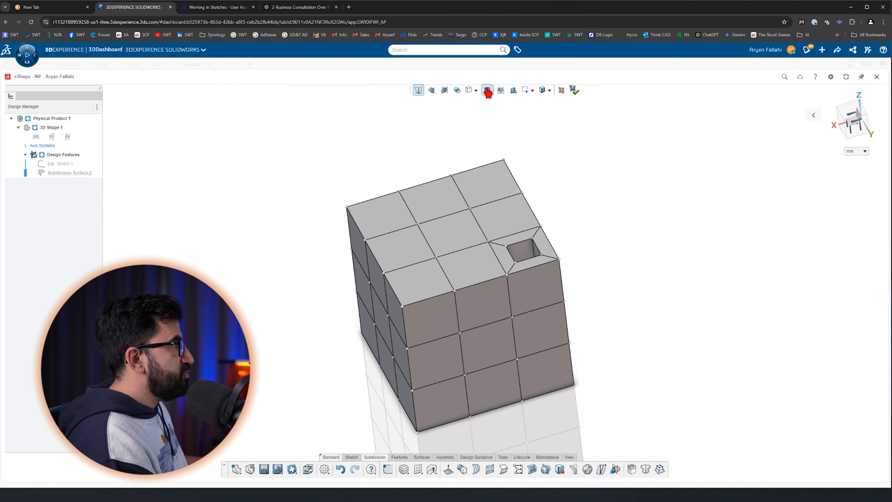
Step: Switch the display back to the smooth, rounded subdivision surface
left_click(482, 100)
middle_click_drag(655, 235, 645, 253)
scroll(632, 263, "down", 2)
scroll(522, 290, "down", 1)
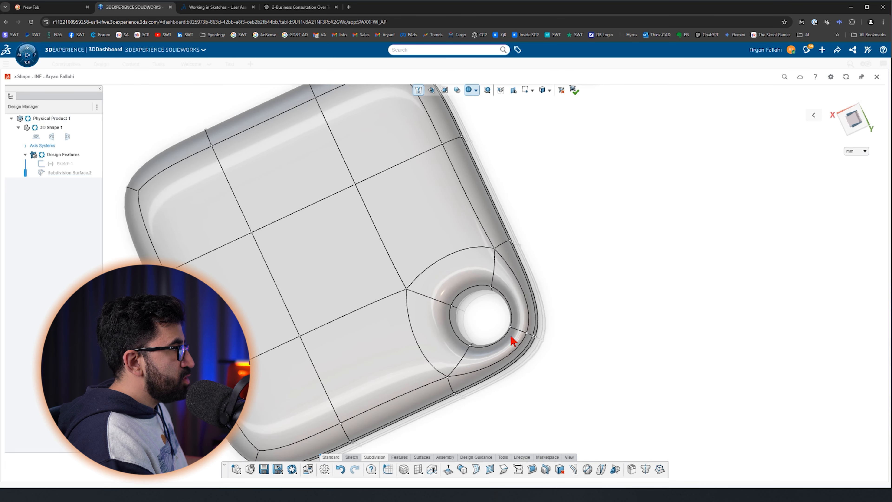
Step: Shift the two inner wall faces of the hole nearest the cube's outer corner slightly inward to reshape the hole
left_click(507, 320)
middle_click_drag(507, 320, 488, 323)
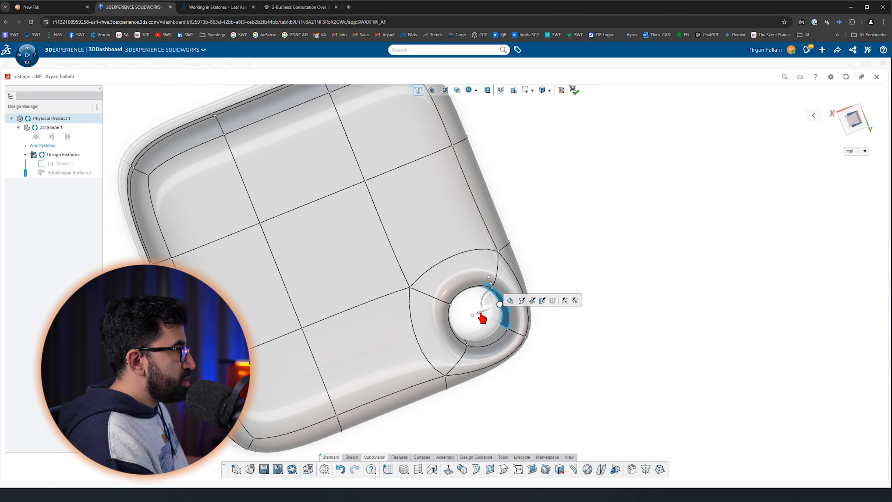
left_click(489, 336, "ctrl")
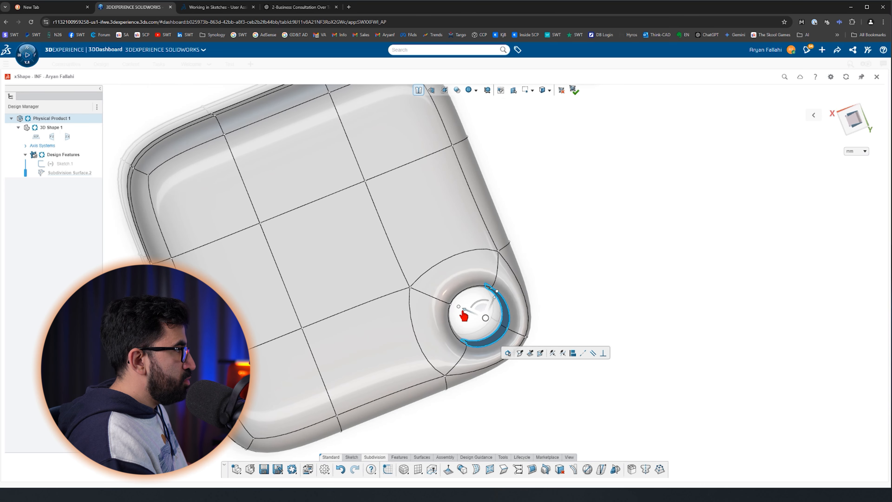
left_click_drag(463, 311, 450, 305)
left_click(616, 386)
middle_click_drag(616, 389, 597, 373)
middle_click_drag(456, 211, 480, 191)
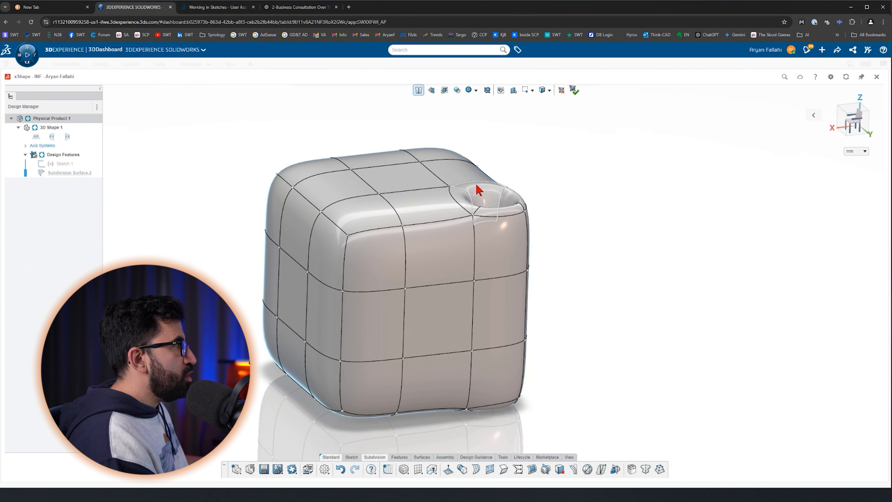
left_click(480, 192)
left_click(522, 202)
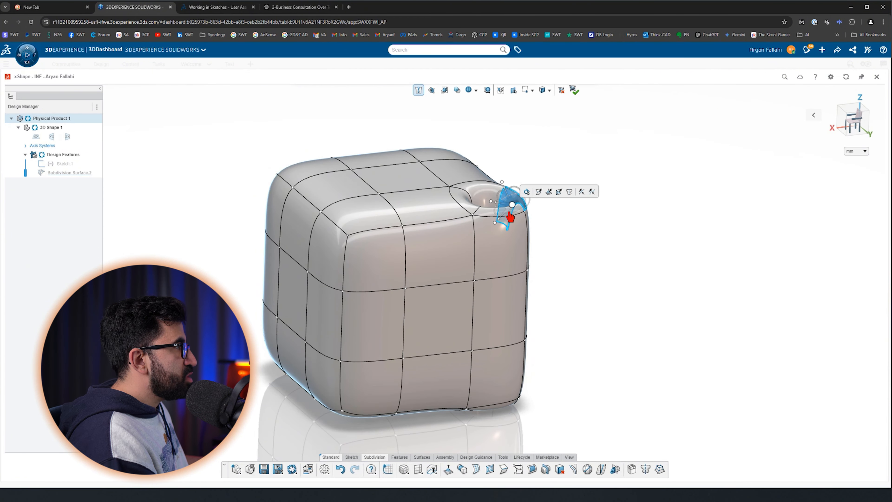
left_click(632, 271)
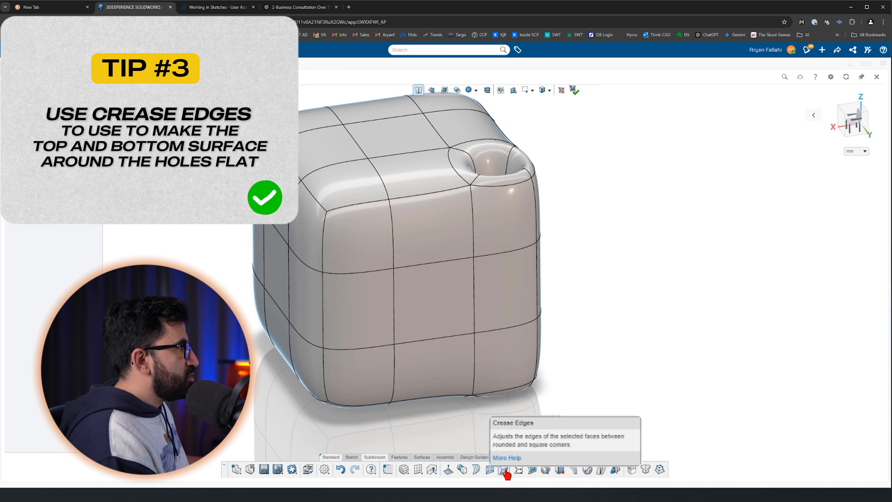
Step: Crease the edges of the faces surrounding the hole on the cube's top and bottom to flatten both rims
left_click(507, 475)
left_click(511, 162)
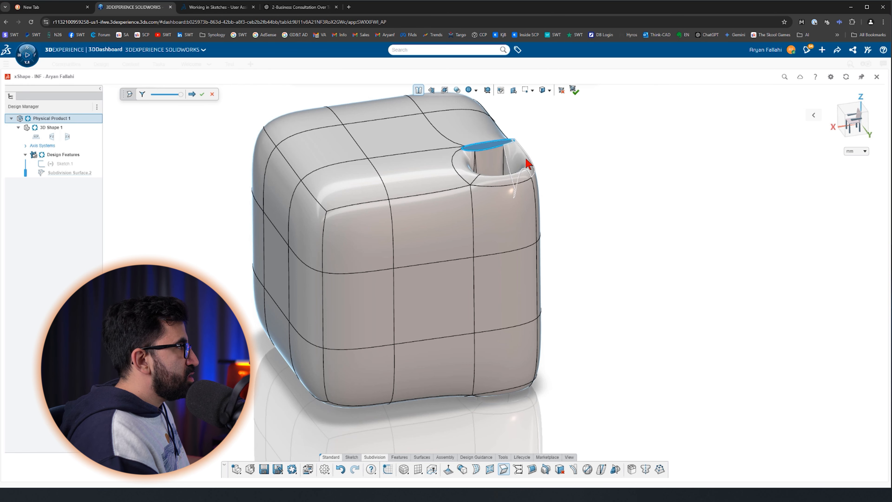
middle_click_drag(508, 179, 490, 269)
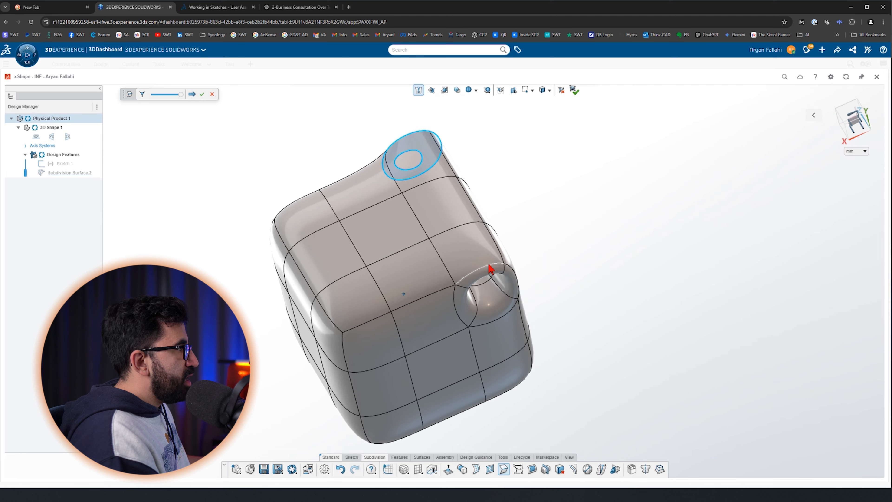
left_click(493, 275)
left_click(506, 311)
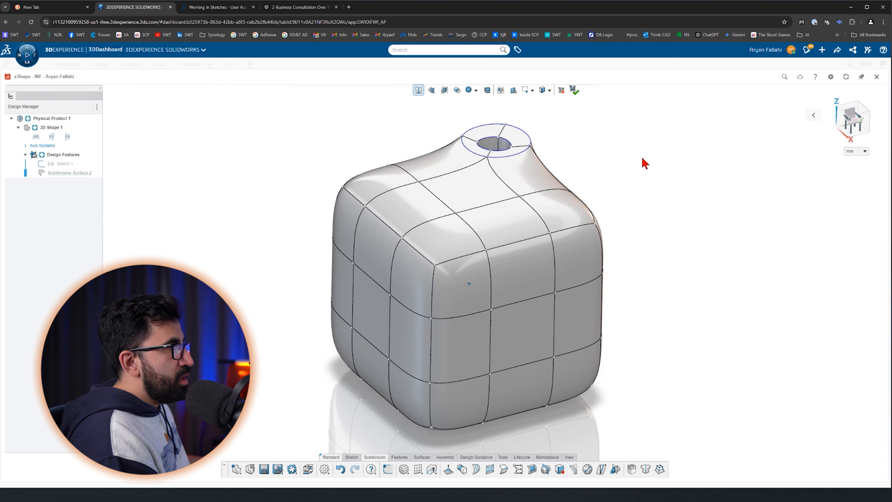
middle_click_drag(643, 159, 586, 186)
middle_click_drag(533, 175, 593, 188)
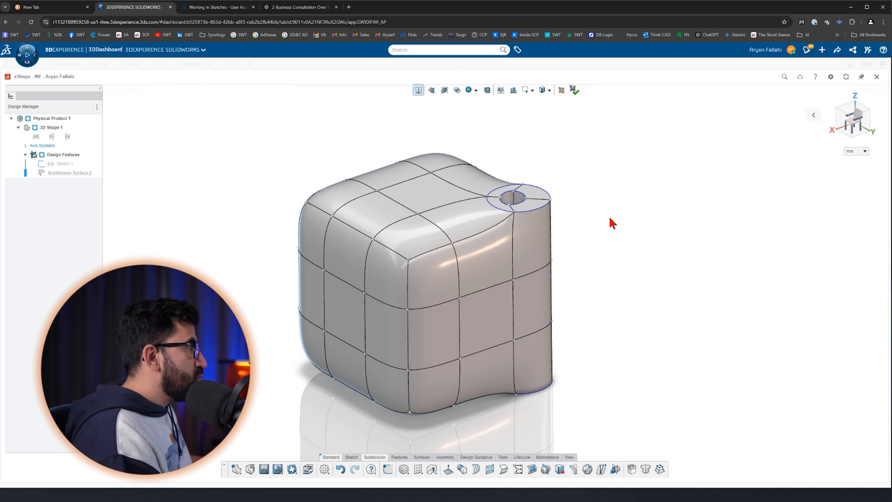
Step: Box-select the vertical strip of faces along the body's corner away from the hole and pull it sideways with the robot to reshape the body
middle_click_drag(615, 225, 493, 136)
left_click_drag(493, 135, 627, 419)
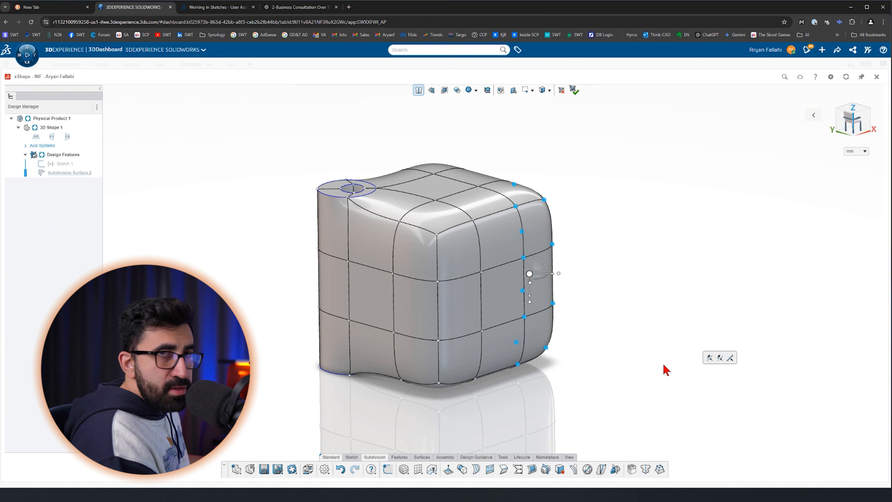
middle_click_drag(663, 366, 561, 330)
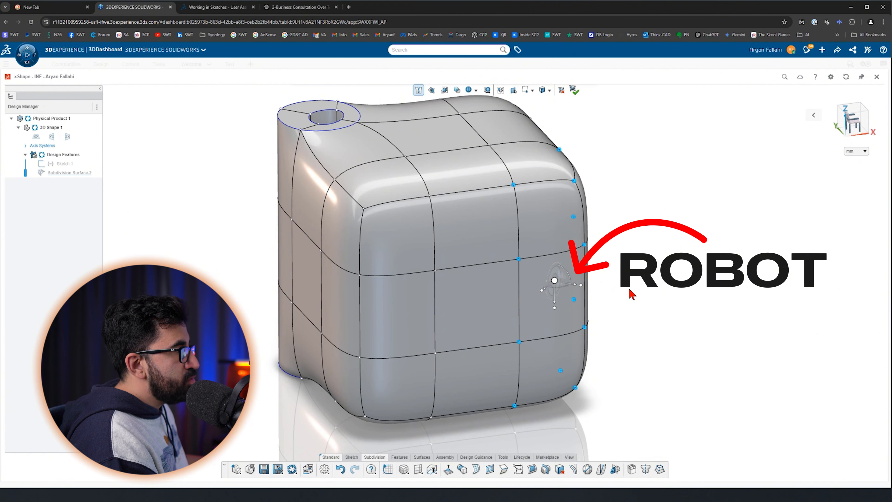
middle_click_drag(643, 322, 605, 308)
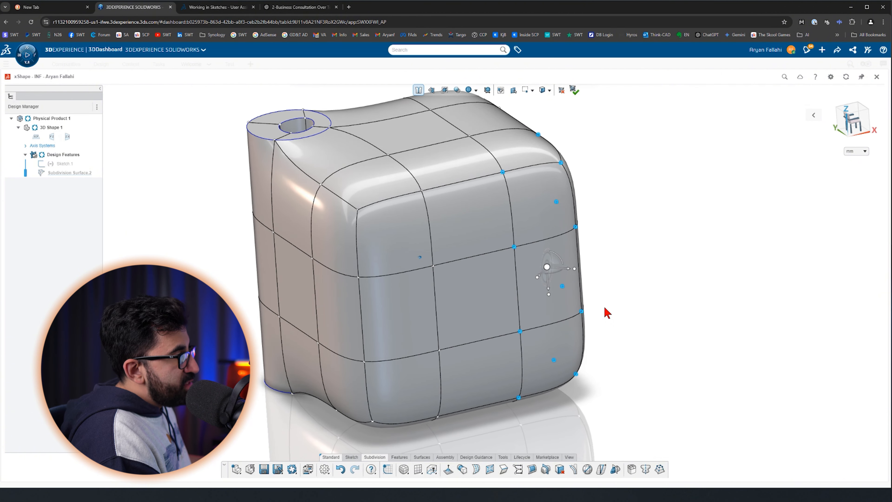
scroll(577, 295, "up", 5)
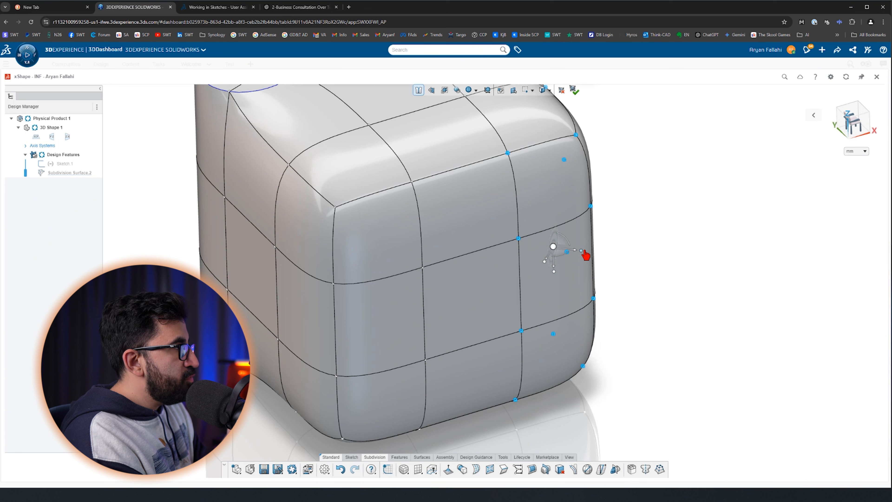
left_click_drag(584, 258, 629, 256)
key("ctrl+z")
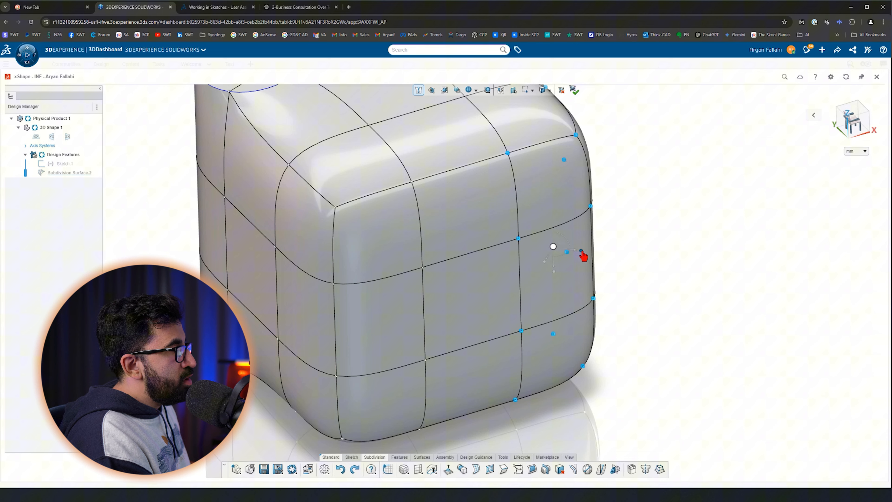
left_click_drag(583, 255, 568, 253)
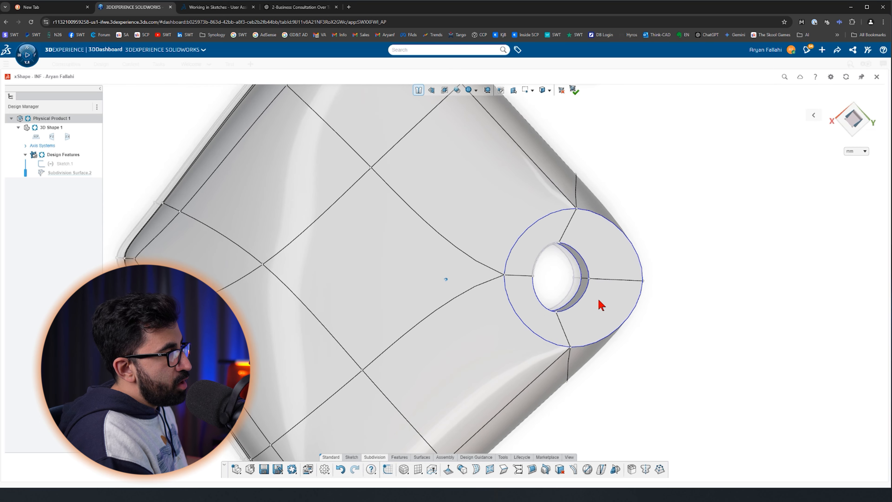
Step: Sketch a circle on the horizontal plane, concentric with the corner hole's circular rim and larger than the existing opening
left_click(352, 458)
left_click(454, 469)
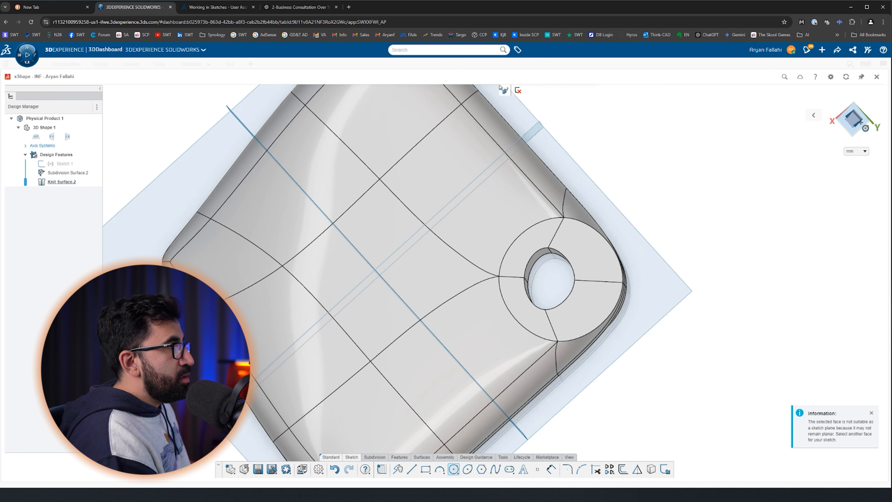
left_click(587, 259)
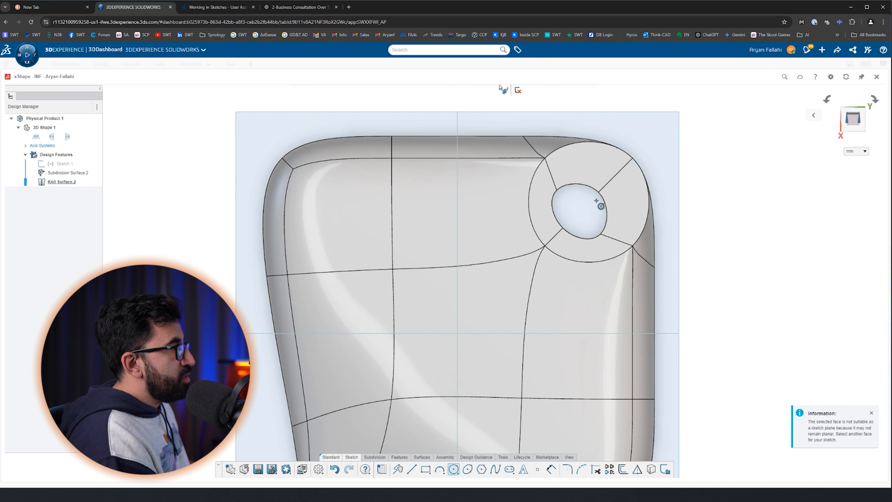
left_click(593, 207)
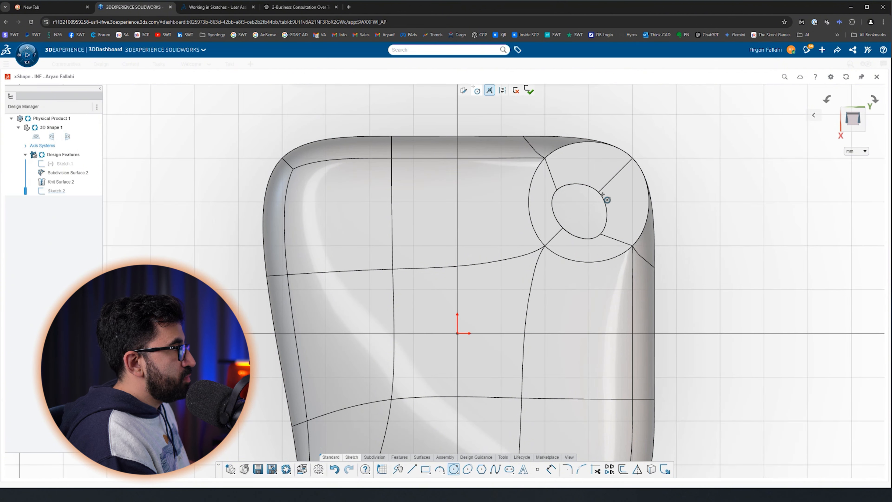
left_click(593, 206)
left_click(616, 184)
left_click_drag(607, 220, 620, 231)
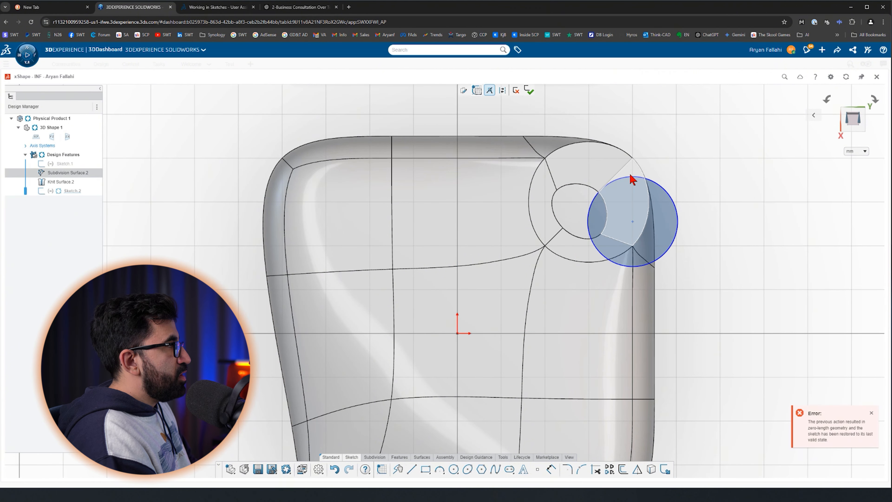
left_click(633, 178)
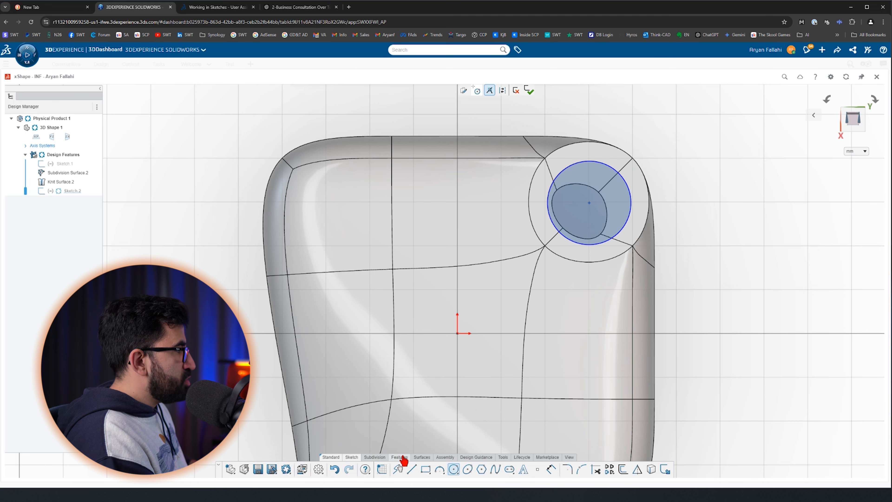
Step: Cut-extrude the circle sketch with the Through all both end condition to make the corner hole round
left_click(404, 459)
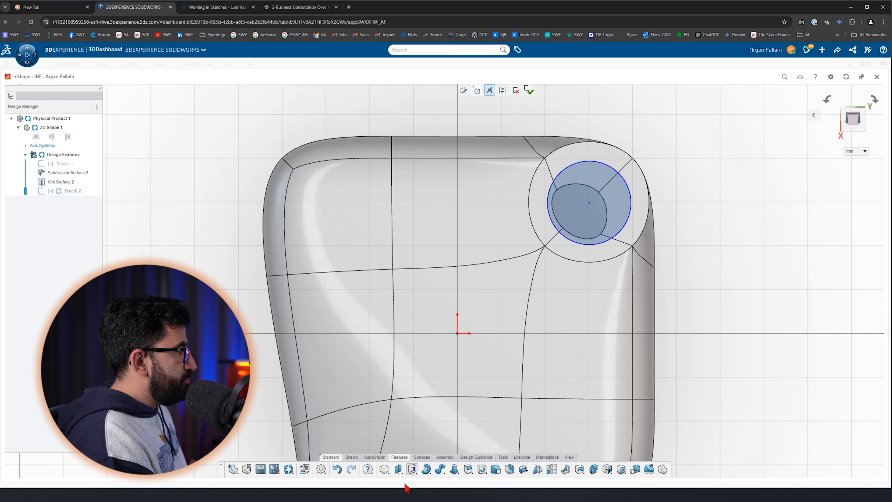
left_click(412, 470)
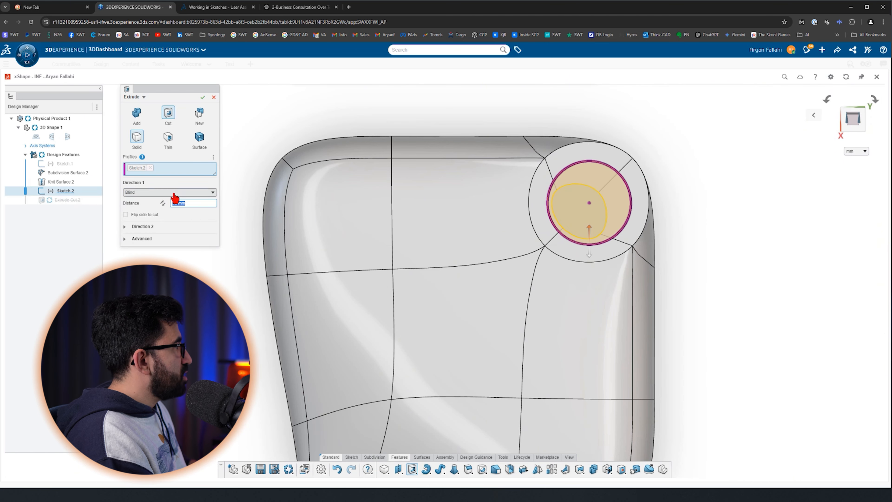
left_click(175, 195)
left_click(202, 97)
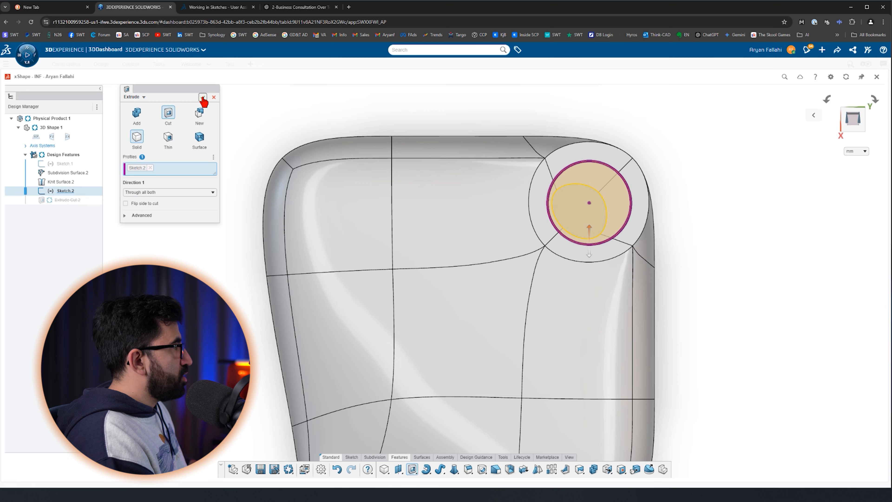
Step: Inspect the body's top faces and the round hole's wall to see which feature each belongs to
middle_click_drag(693, 223, 616, 209)
scroll(675, 216, "down", 5)
scroll(674, 218, "up", 3)
scroll(615, 209, "up", 3)
left_click(447, 267)
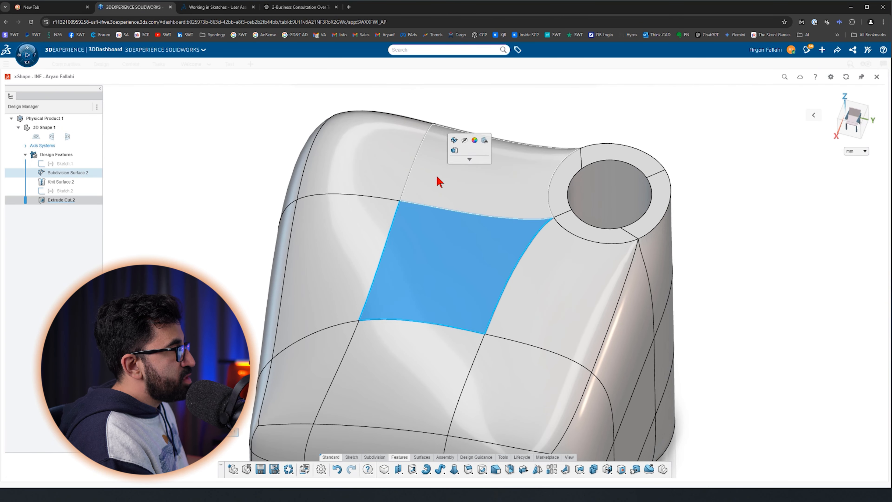
left_click(438, 178)
left_click(349, 297)
left_click(413, 382)
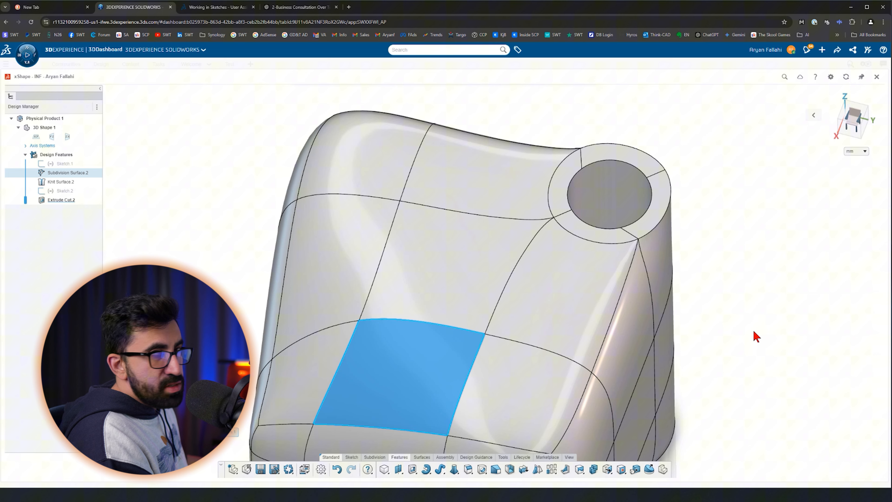
left_click(743, 297)
left_click(618, 199)
middle_click_drag(825, 338, 819, 338)
scroll(815, 337, "down", 3)
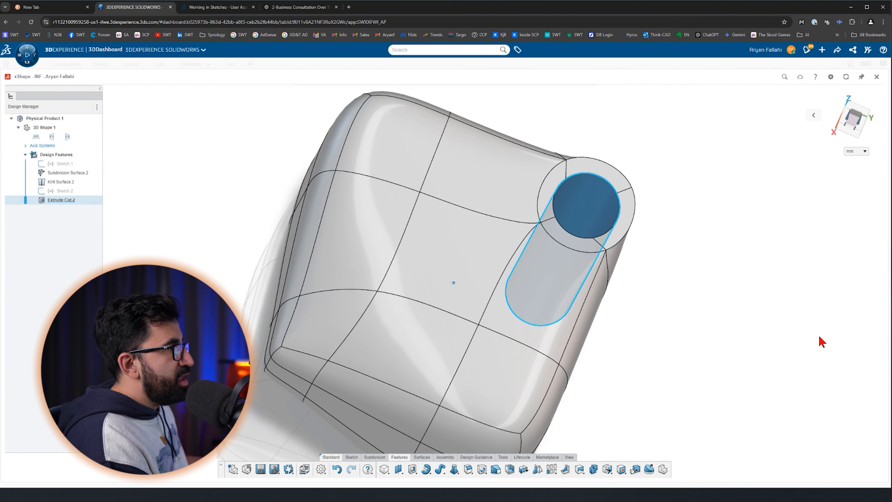
left_click(584, 201)
middle_click_drag(742, 216, 636, 289)
scroll(637, 288, "down", 3)
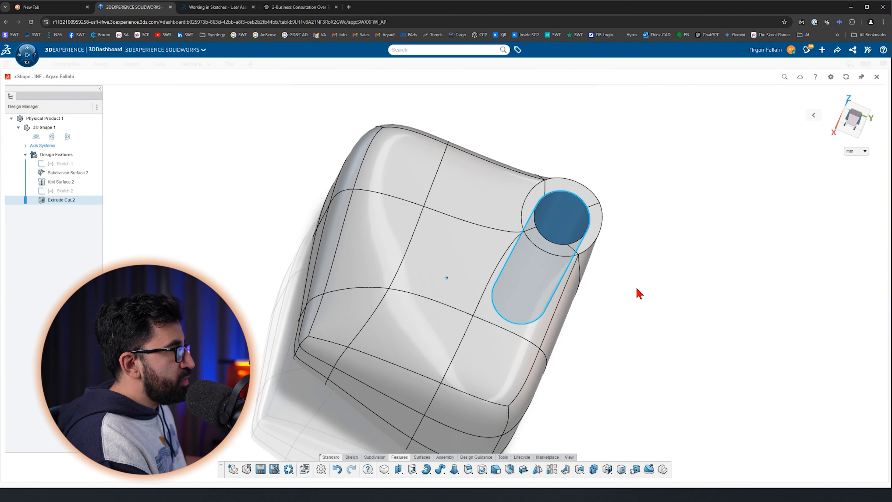
left_click(636, 289)
left_click(463, 240)
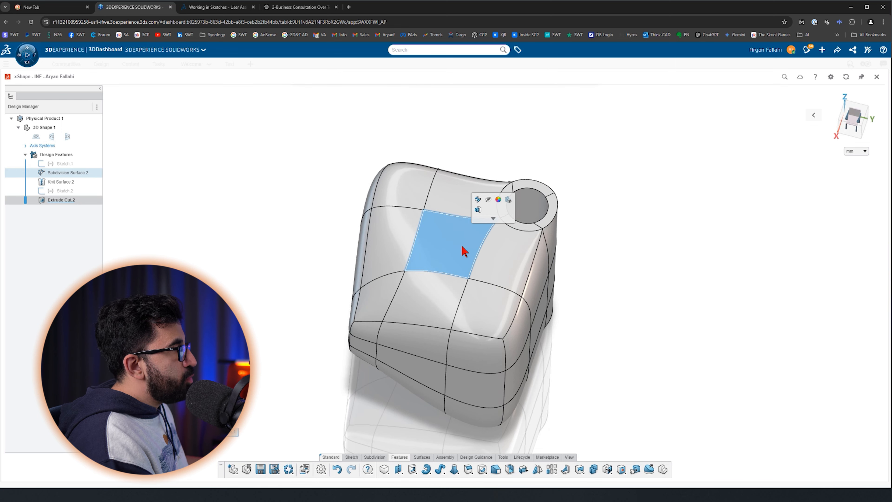
Step: Reopen the subdivision surface for editing and roll the feature history forward past the extruded cut
double_click(444, 246)
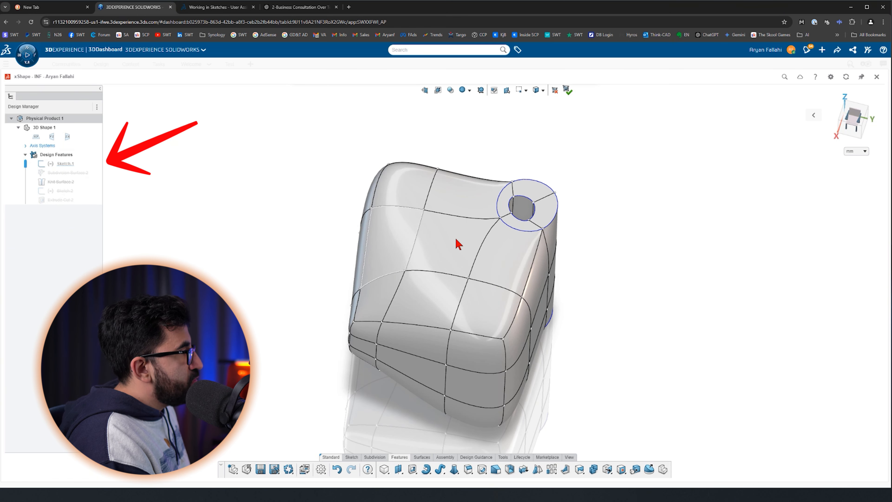
left_click_drag(27, 166, 25, 203)
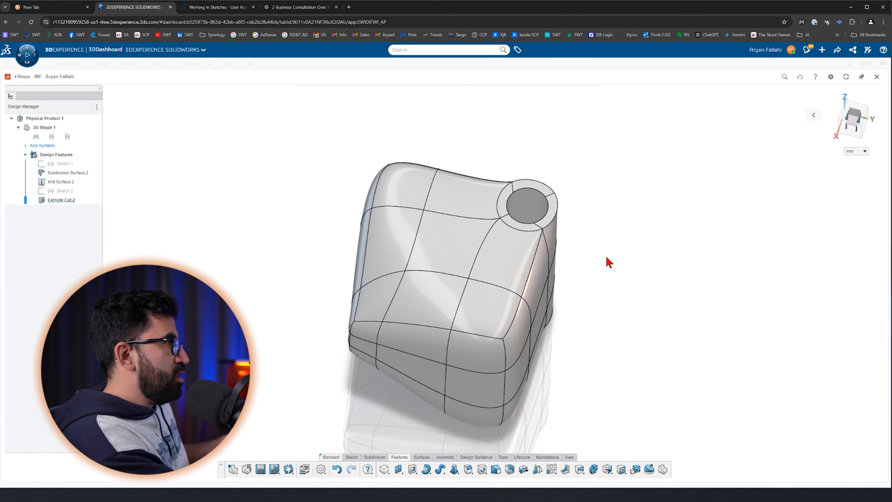
Step: Reopen the subdivision surface and extrude between the central faces of the body's top and bottom to cut a large through hole
middle_click_drag(484, 274, 456, 225)
double_click(458, 226)
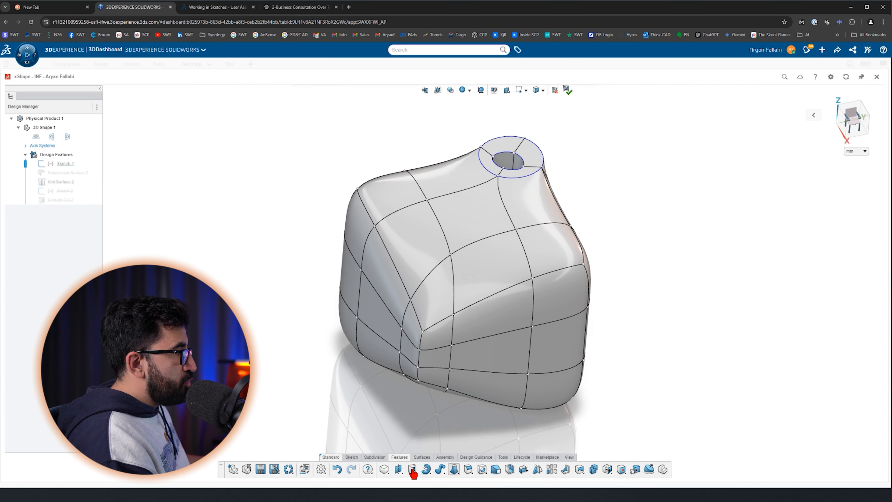
left_click(373, 456)
left_click(448, 471)
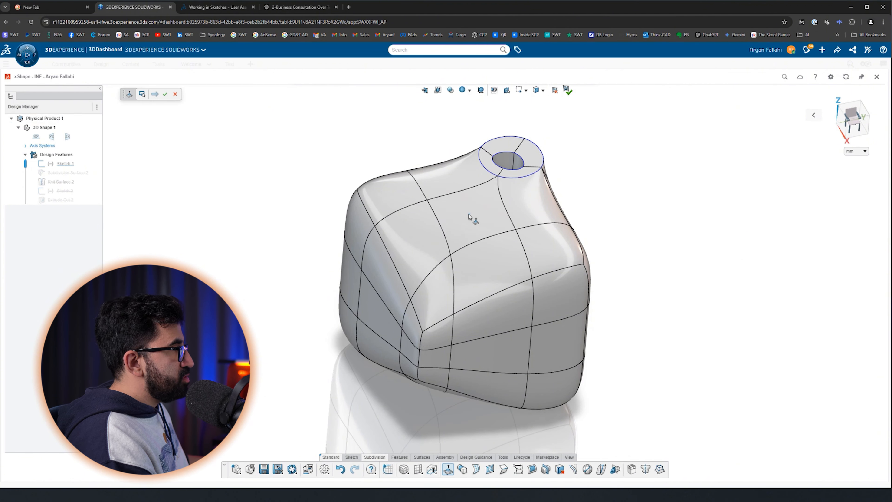
middle_click_drag(471, 215, 583, 351)
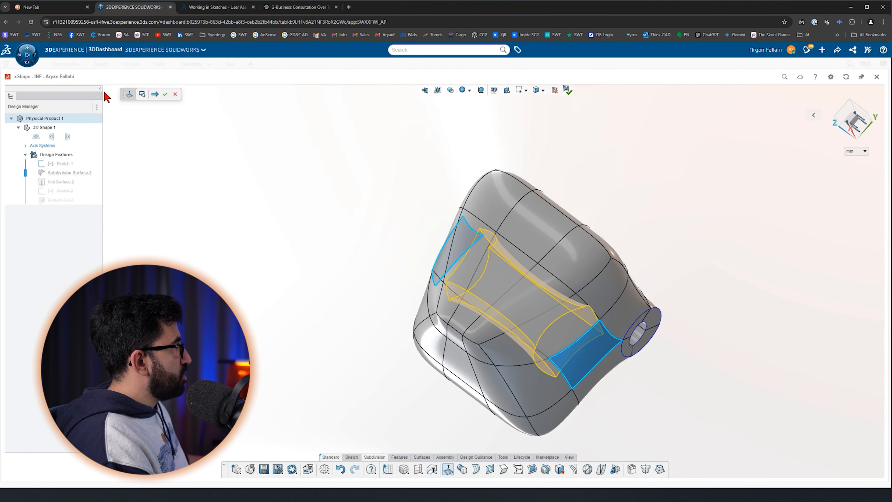
left_click(165, 94)
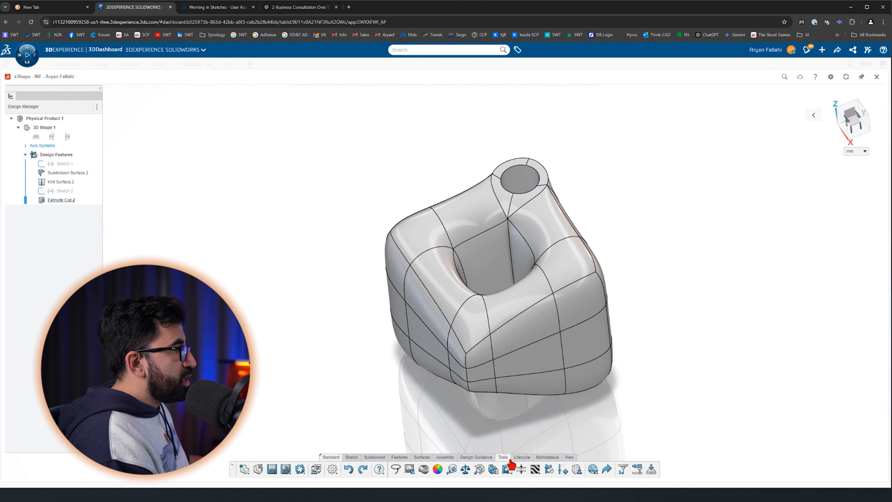
Step: Select all faces of the body and color them orange
left_click(437, 470)
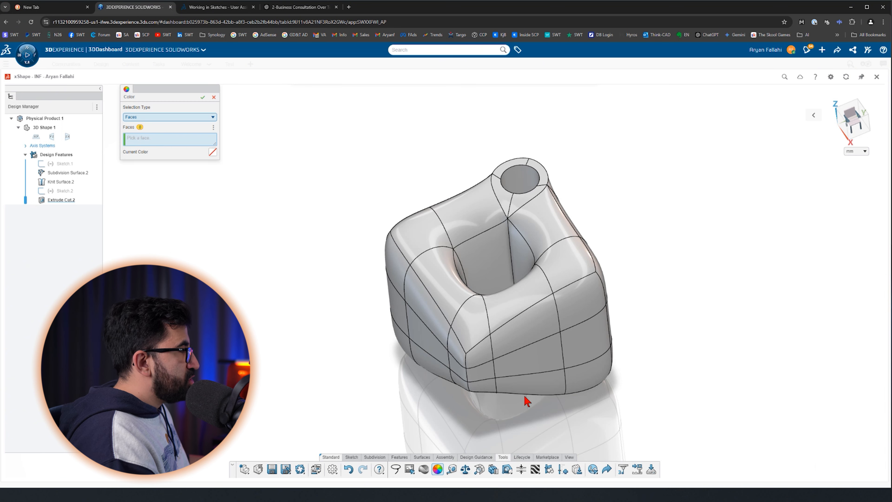
left_click(569, 257)
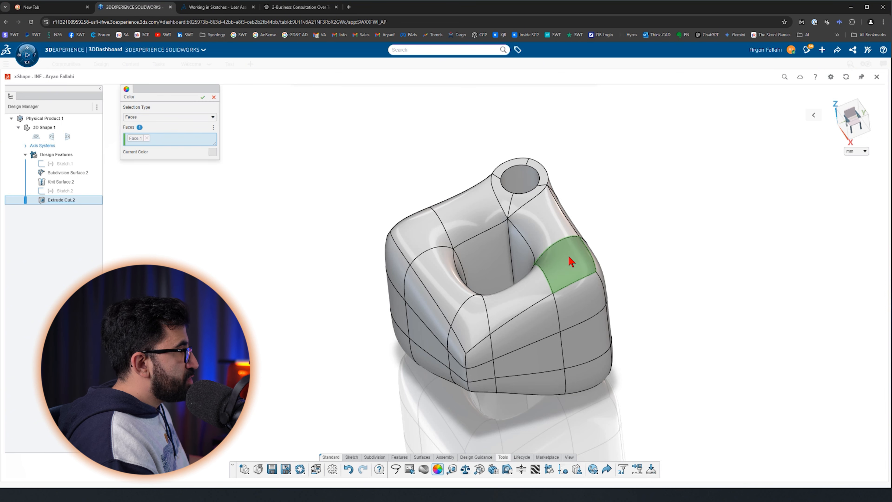
left_click(214, 153)
middle_click_drag(540, 256, 531, 260, "ctrl")
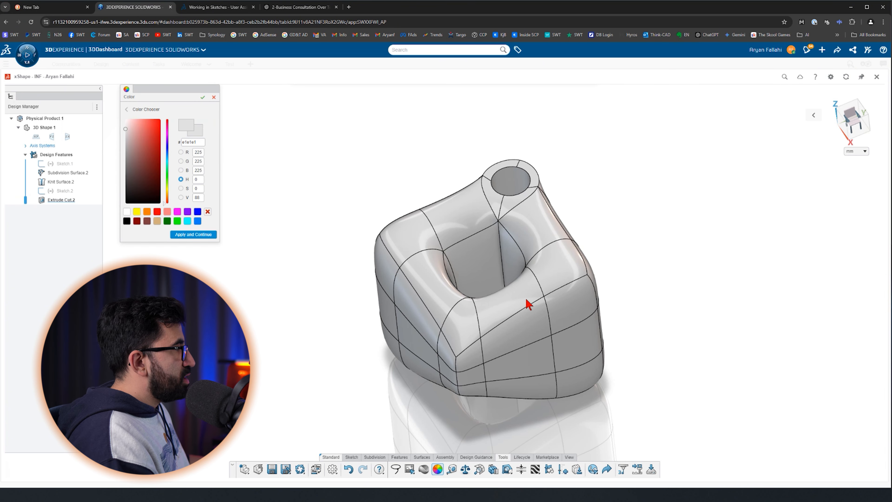
left_click_drag(662, 103, 301, 452)
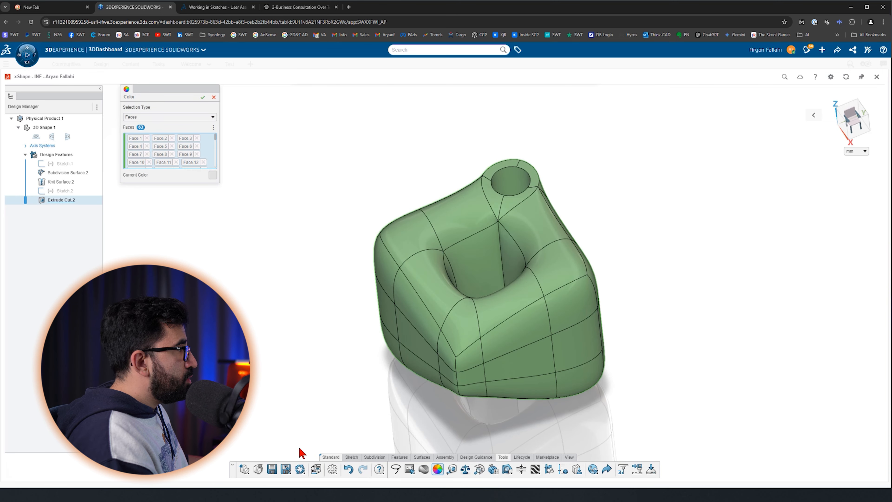
left_click(213, 175)
left_click_drag(142, 153, 137, 174)
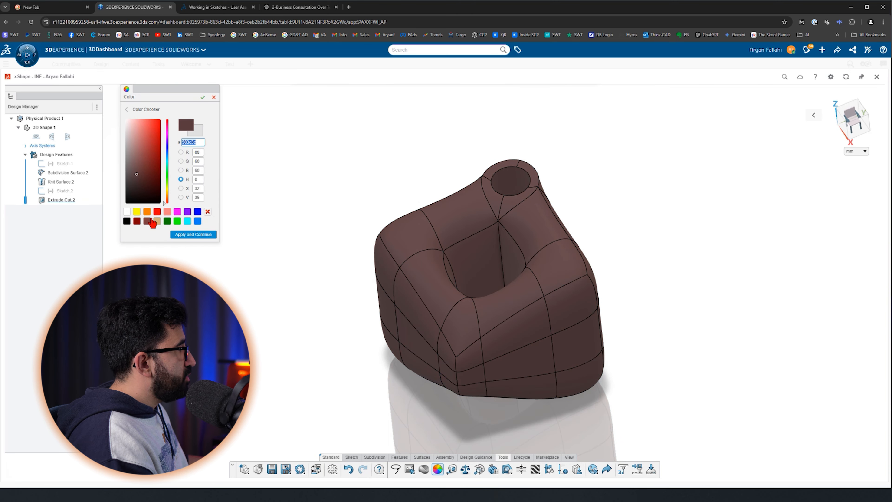
left_click(147, 211)
left_click(196, 235)
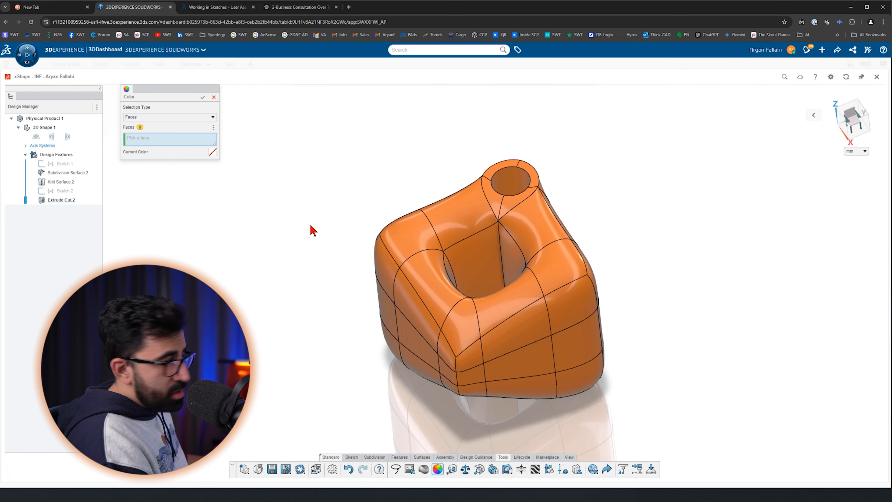
left_click(202, 98)
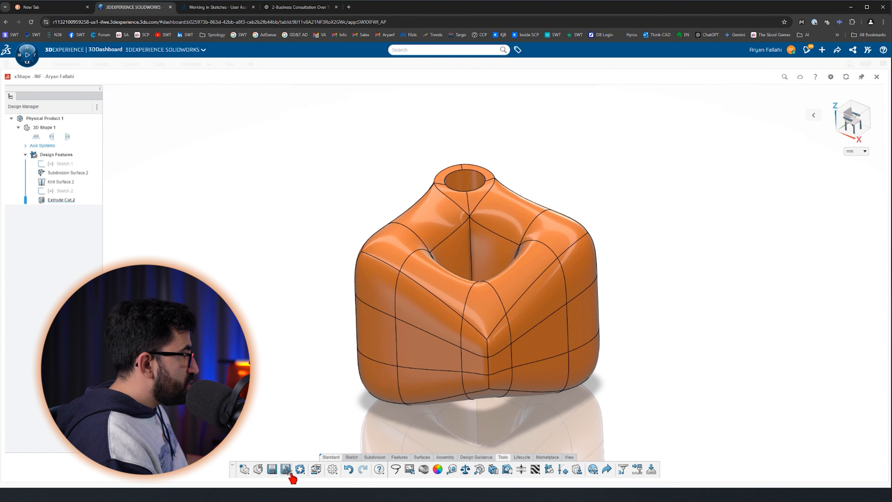
Step: Start exporting the model and save the changes to Physical Product 1 as part of the export
left_click(291, 473)
left_click(303, 445)
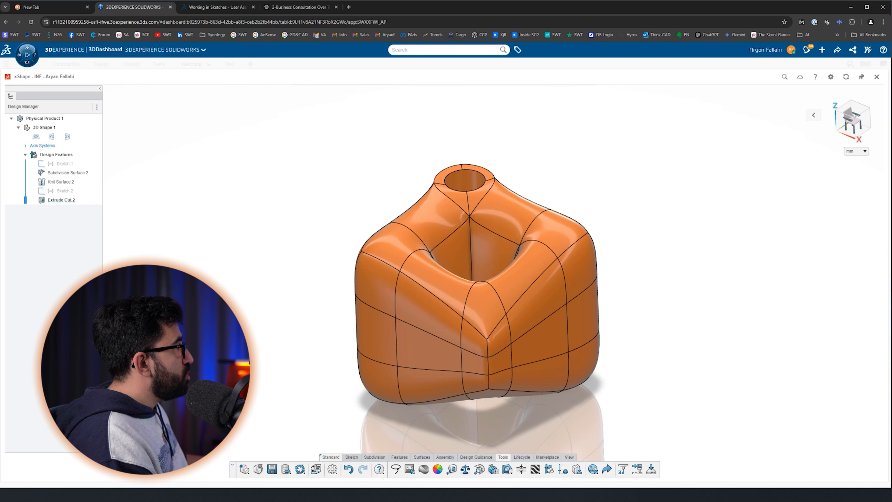
left_click(286, 470)
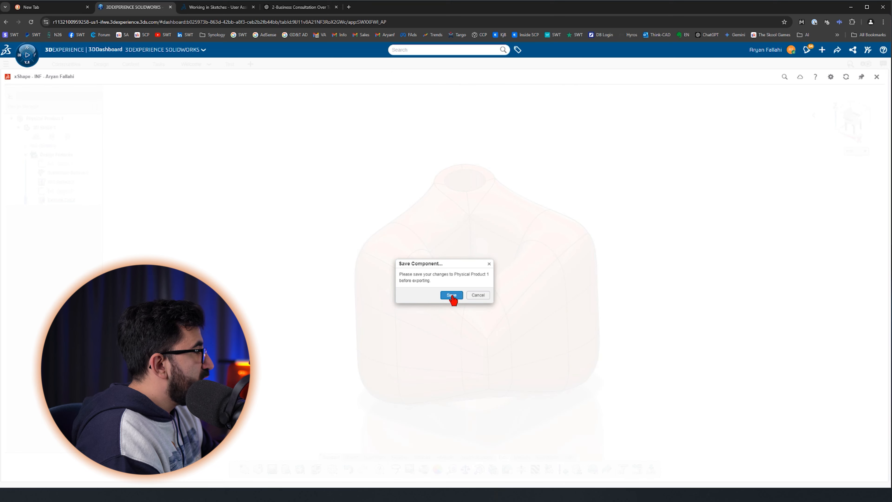
left_click(452, 296)
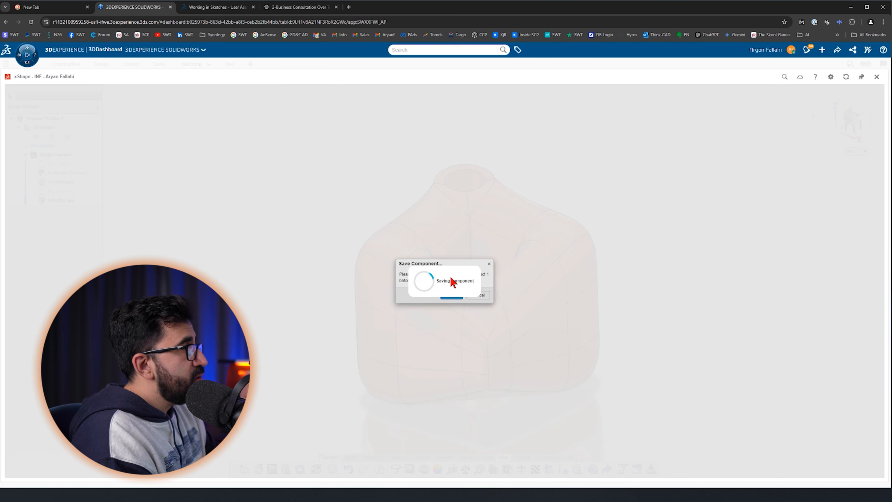